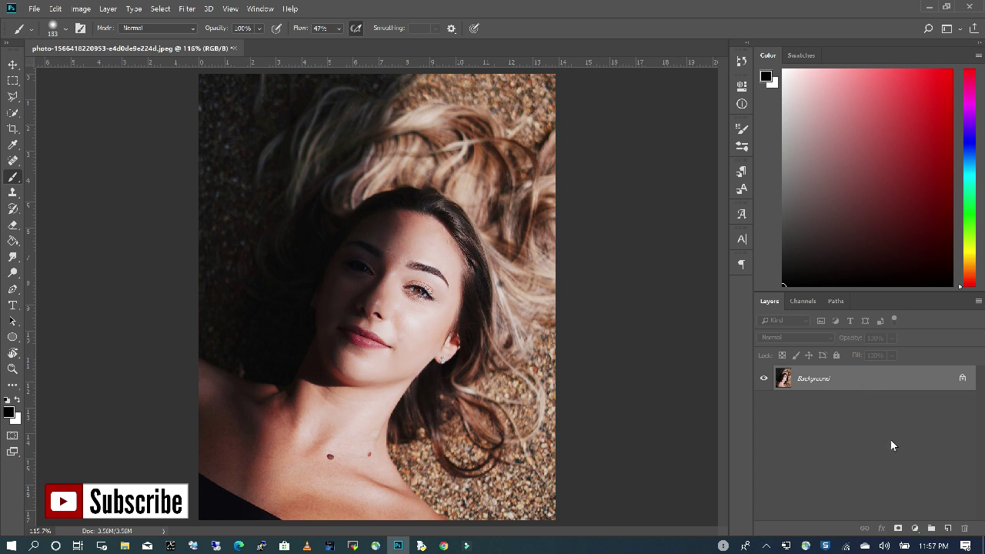
Add a Curves 1 adjustment layer and bow its RGB curve upward to brighten the portrait
click(917, 529)
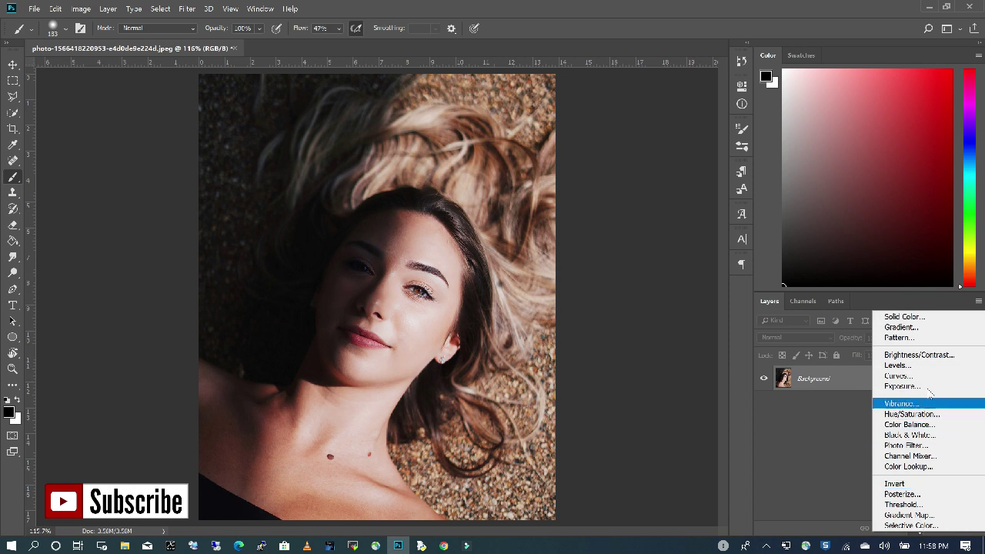
click(908, 376)
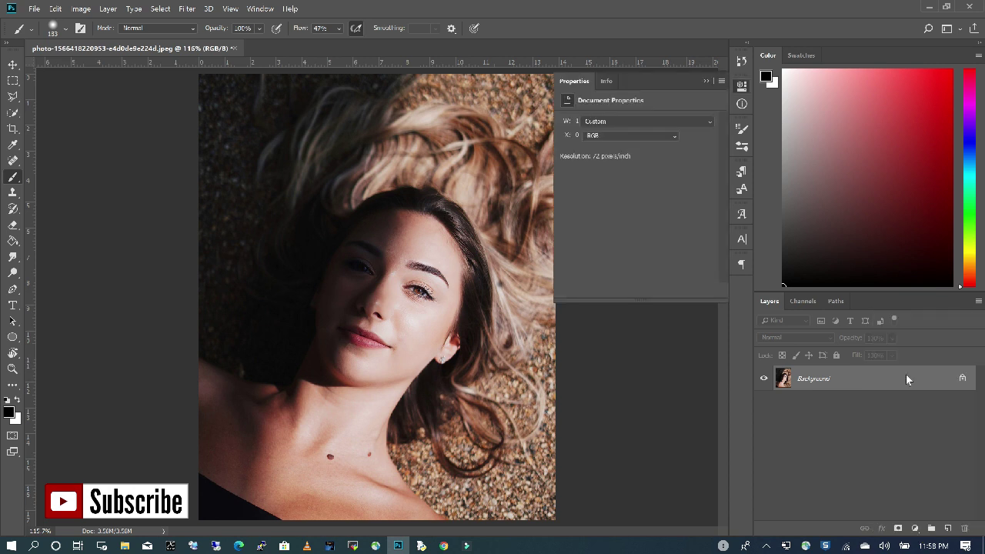
drag(640, 217, 614, 214)
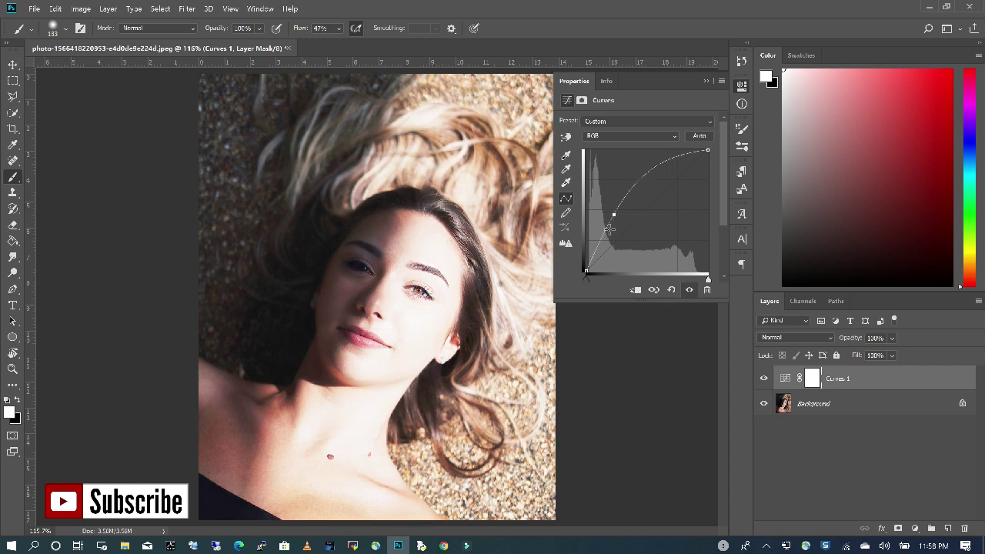
drag(599, 240, 602, 235)
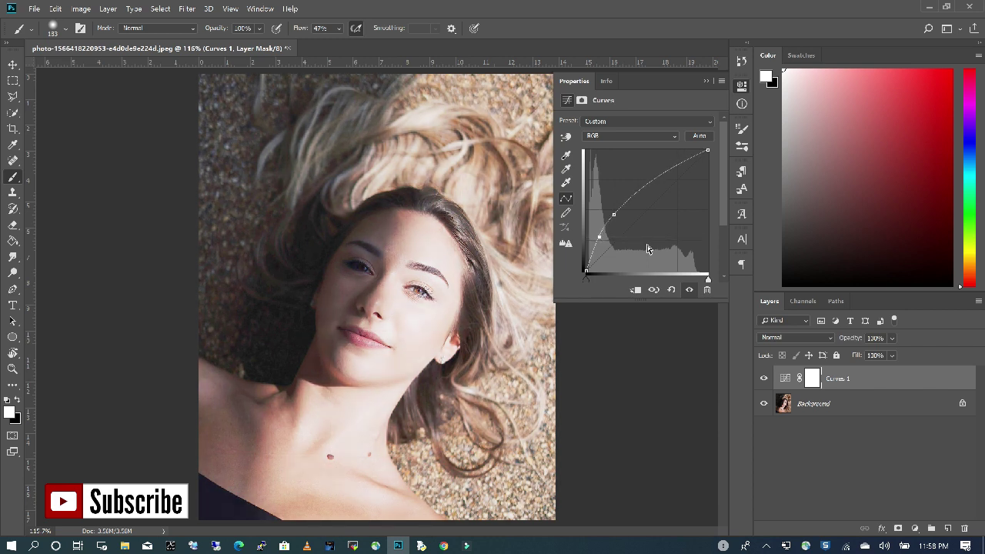
click(637, 188)
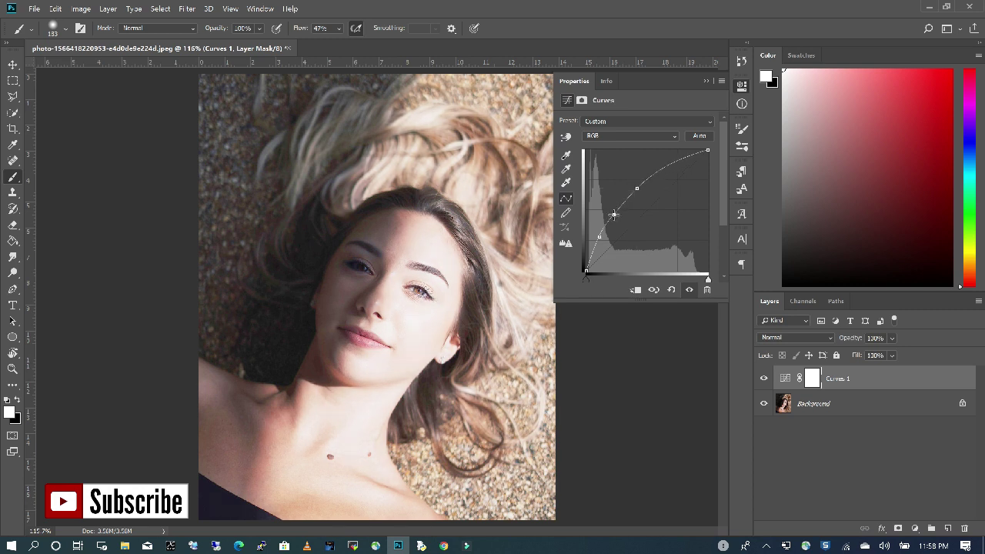
drag(614, 214, 612, 213)
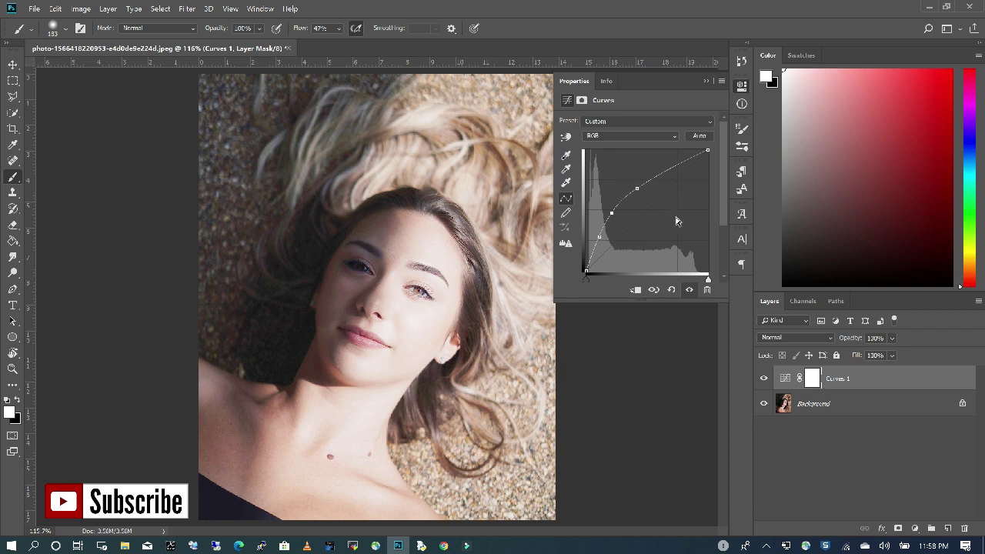
click(708, 80)
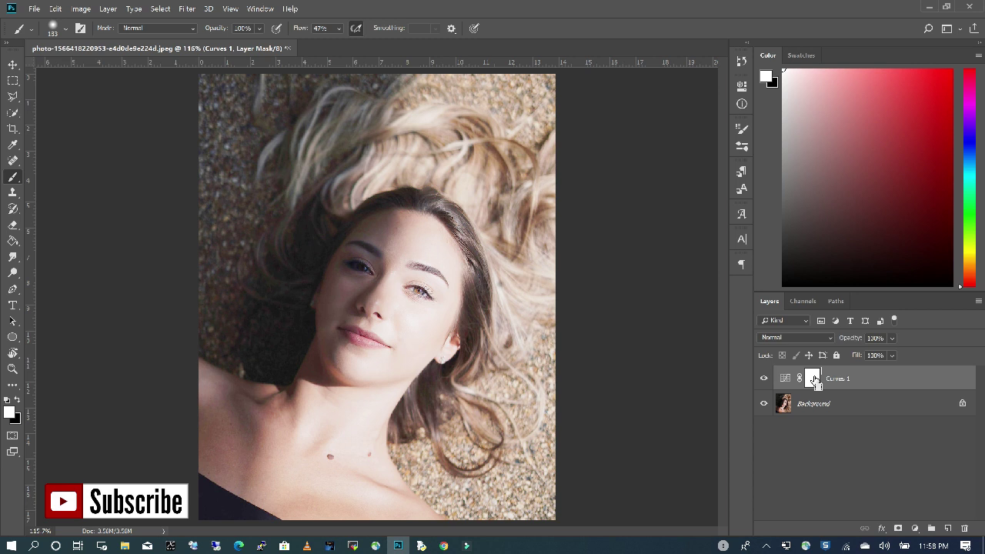
Invert the Curves 1 layer mask to black with Ctrl+I, hiding the brightening
key(ctrl+i)
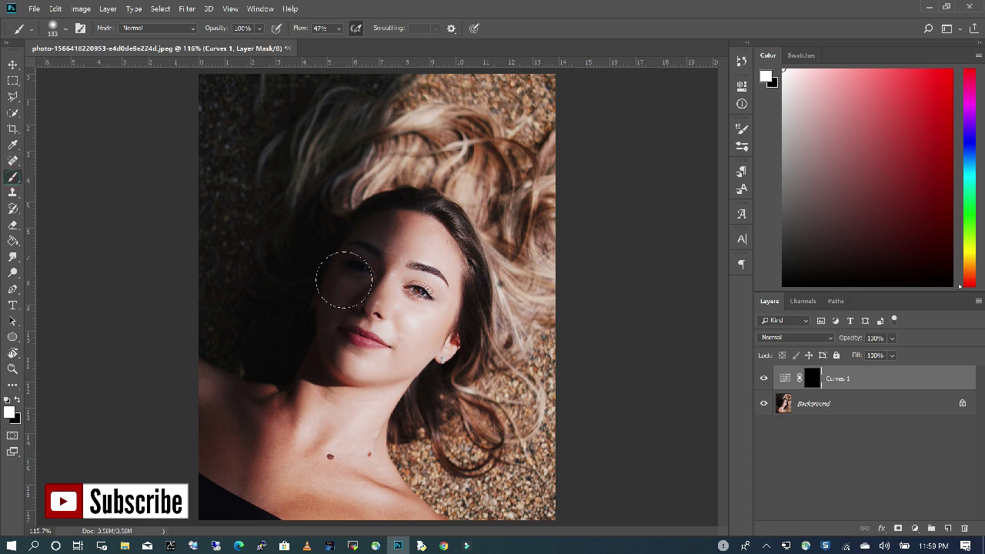
Paint white on the Curves 1 mask over the neck, left cheek and dark hair beside the face
mouse_move(307, 372)
mouse_down()
mouse_move(271, 372)
mouse_move(262, 394)
mouse_move(287, 384)
mouse_move(315, 307)
mouse_move(344, 289)
mouse_move(331, 343)
mouse_move(339, 340)
mouse_move(379, 221)
mouse_move(403, 214)
mouse_move(374, 275)
mouse_move(337, 267)
mouse_move(301, 276)
mouse_move(266, 328)
mouse_move(228, 341)
mouse_move(260, 375)
mouse_move(242, 394)
mouse_move(185, 402)
mouse_move(211, 427)
mouse_move(252, 442)
mouse_move(248, 455)
mouse_move(202, 460)
mouse_move(323, 512)
mouse_up()
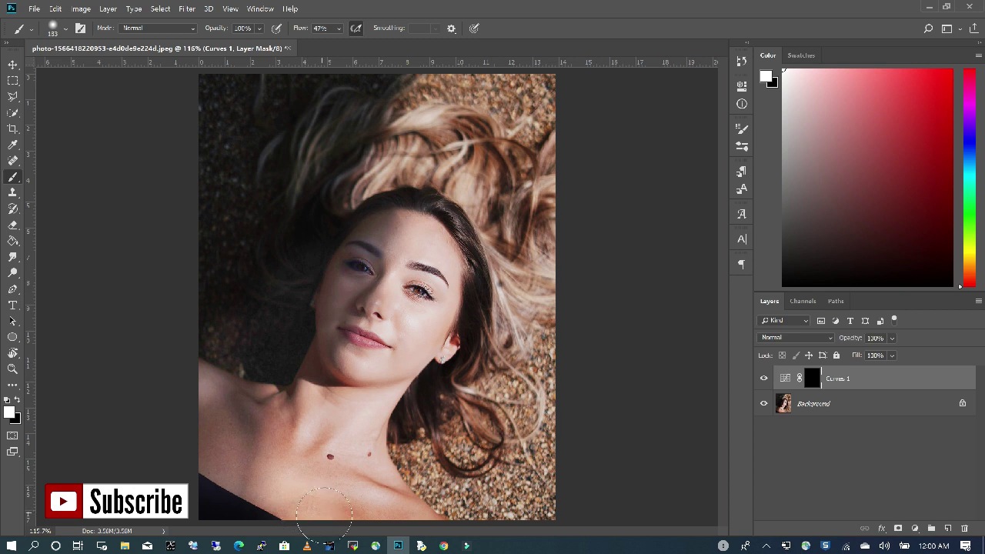
mouse_move(202, 314)
mouse_down()
mouse_move(180, 298)
mouse_move(217, 287)
mouse_move(275, 215)
mouse_move(288, 241)
mouse_move(247, 291)
mouse_move(203, 315)
mouse_move(255, 350)
mouse_move(317, 208)
mouse_move(275, 181)
mouse_move(197, 265)
mouse_move(213, 203)
mouse_move(296, 132)
mouse_move(351, 117)
mouse_move(348, 91)
mouse_move(230, 87)
mouse_move(194, 120)
mouse_move(202, 142)
mouse_move(264, 118)
mouse_move(358, 107)
mouse_move(372, 88)
mouse_move(385, 117)
mouse_move(319, 222)
mouse_move(381, 192)
mouse_move(304, 146)
mouse_up()
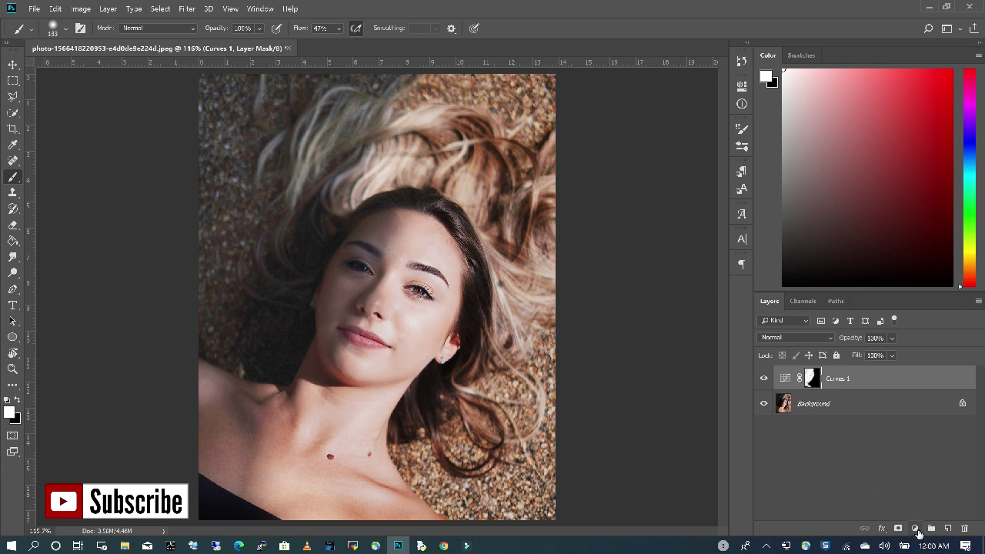
Create Hue/Saturation 1, clip it onto Curves 1, and raise Saturation to +11
click(916, 530)
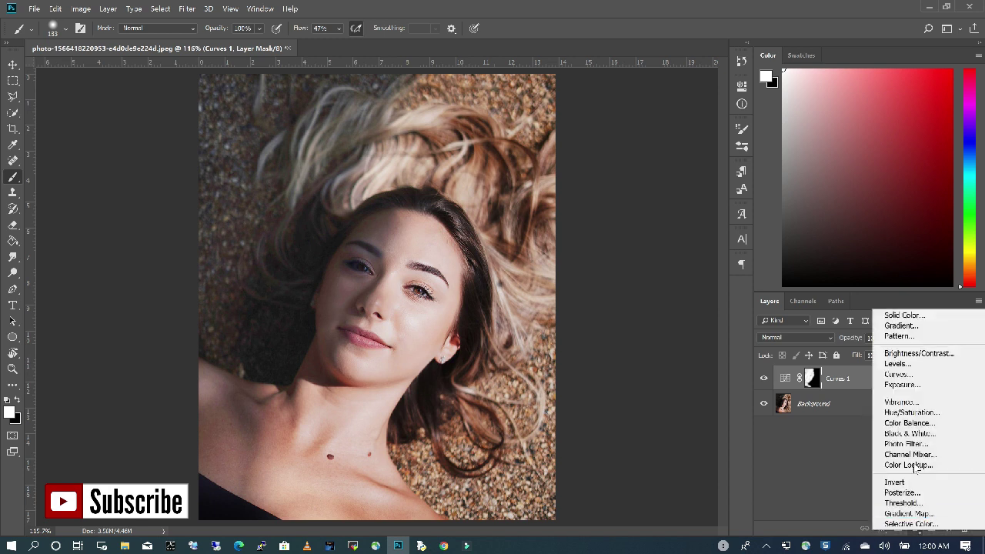
click(916, 412)
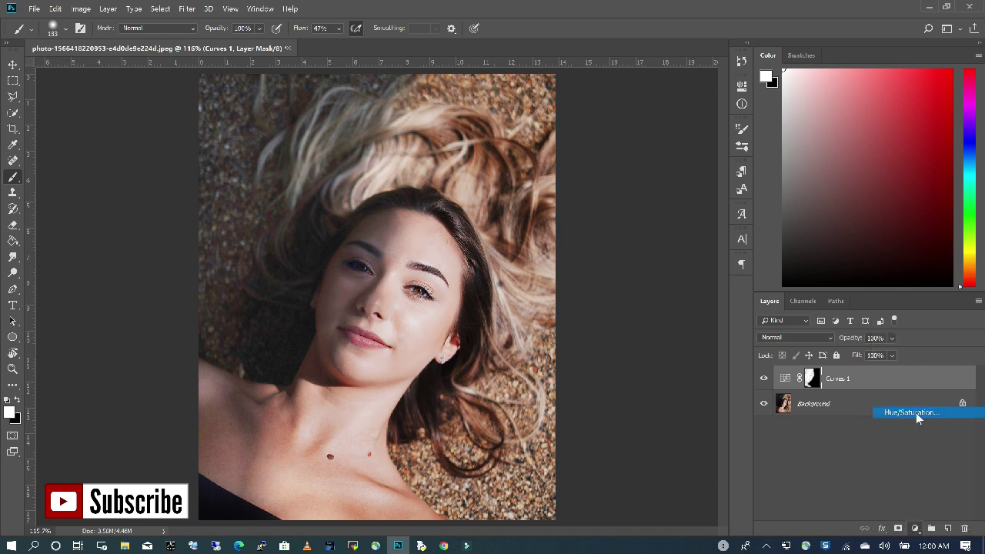
drag(815, 377, 838, 387)
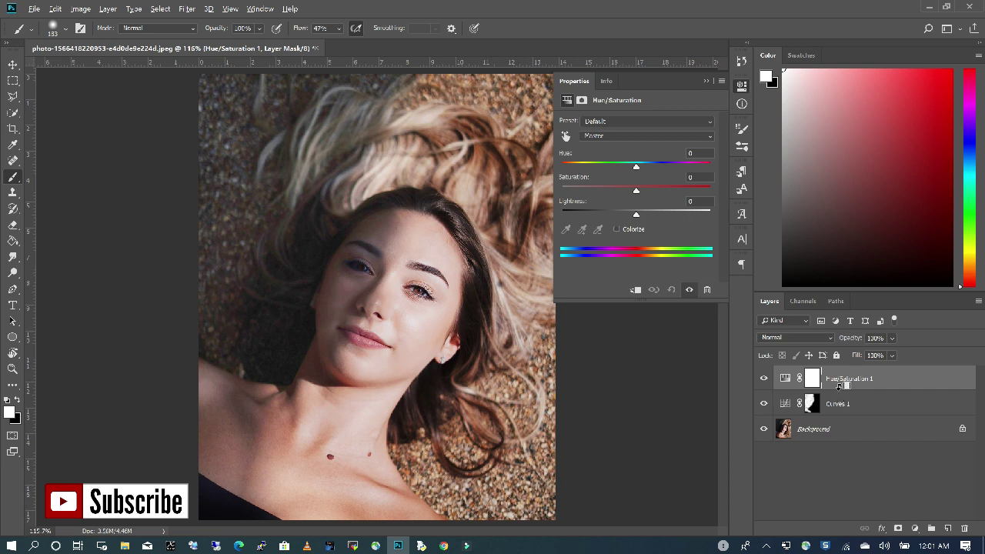
alt+click(840, 387)
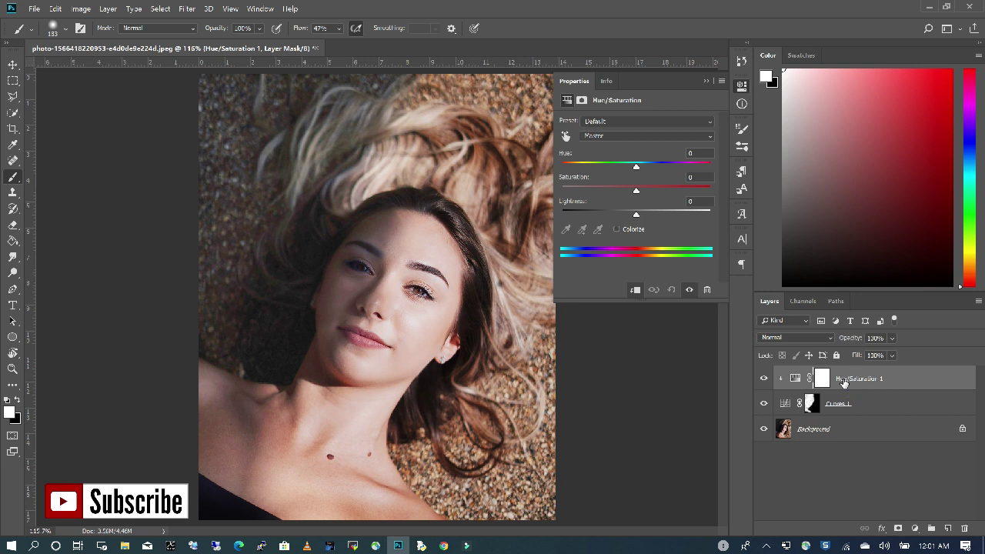
click(648, 200)
drag(636, 194, 648, 192)
click(706, 81)
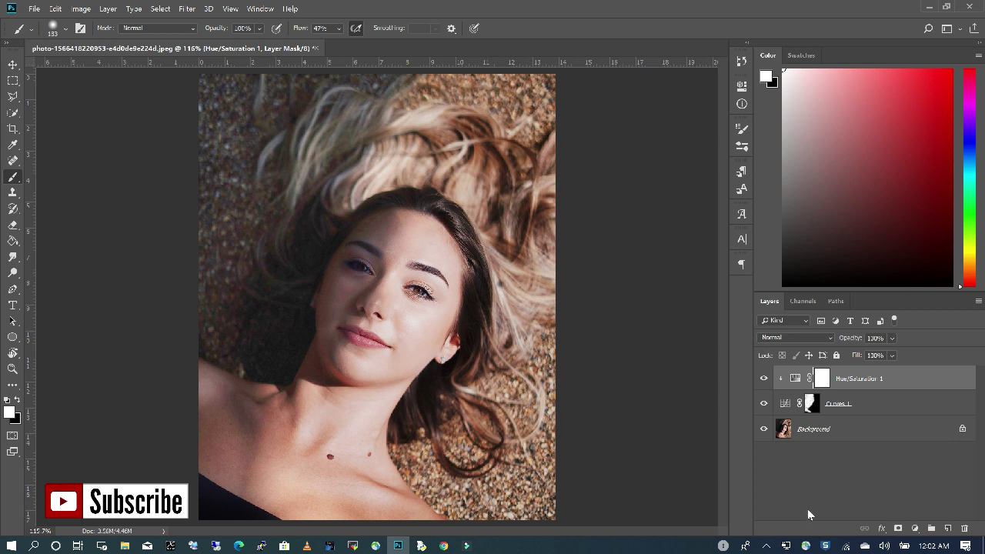
Group Hue/Saturation 1 and Curves 1 into Group 1, then toggle its visibility off and on
click(870, 378)
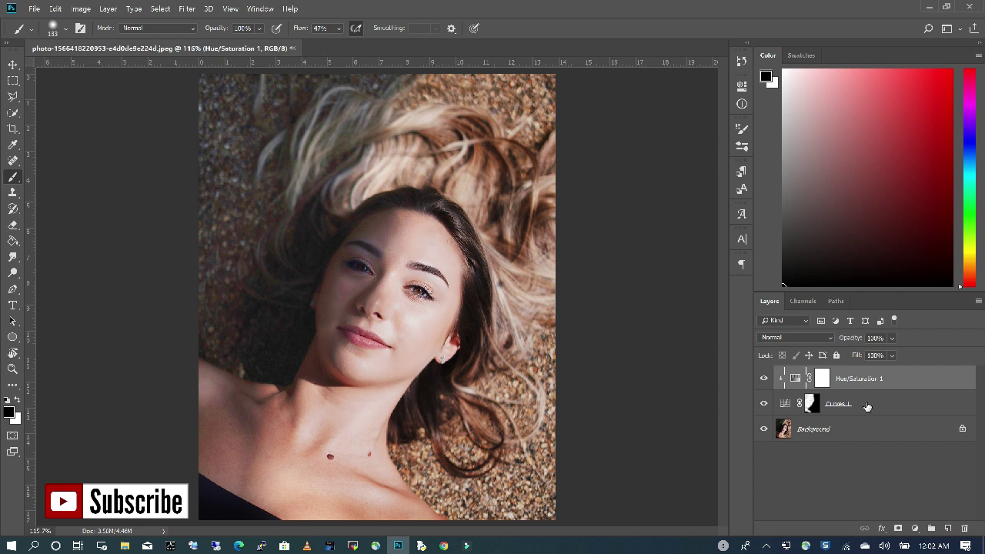
shift+click(868, 406)
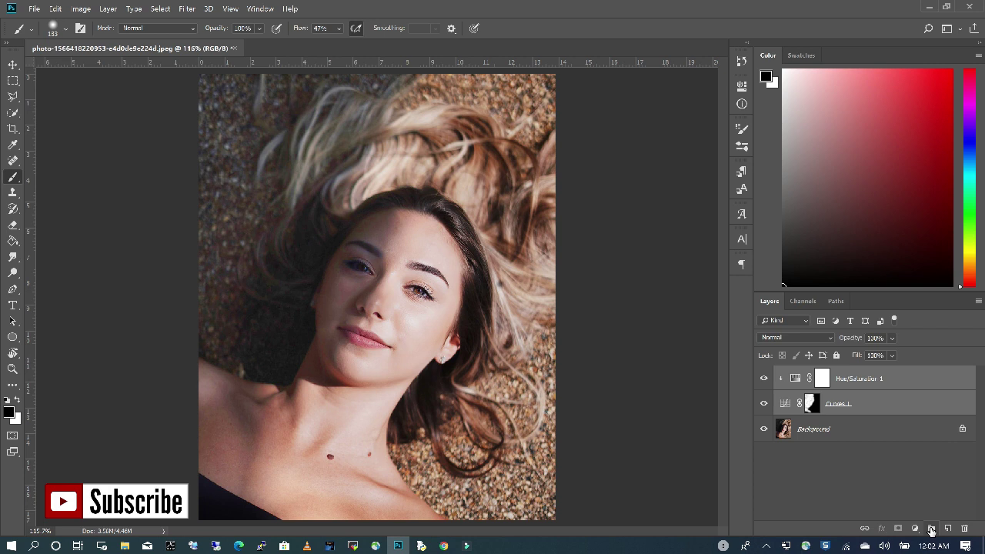
click(931, 530)
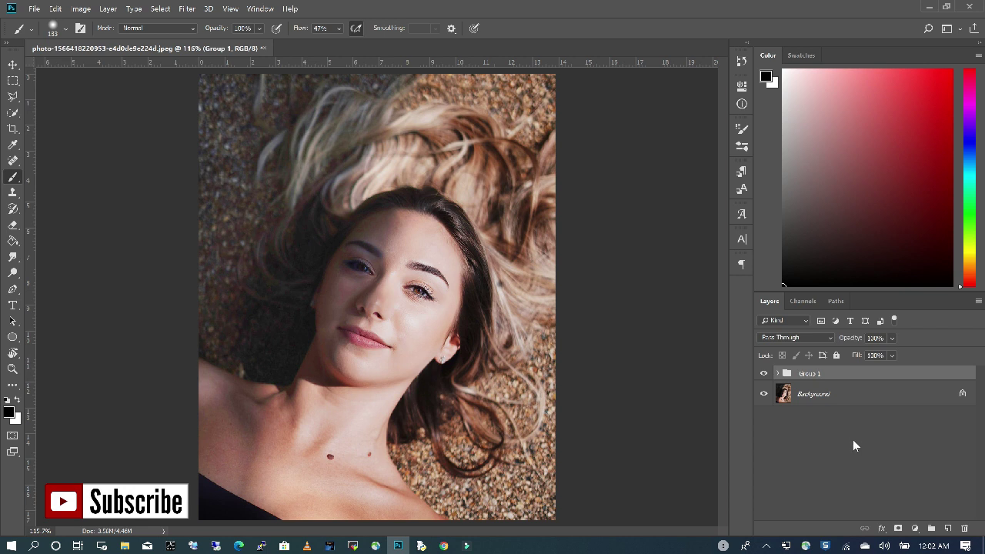
click(764, 374)
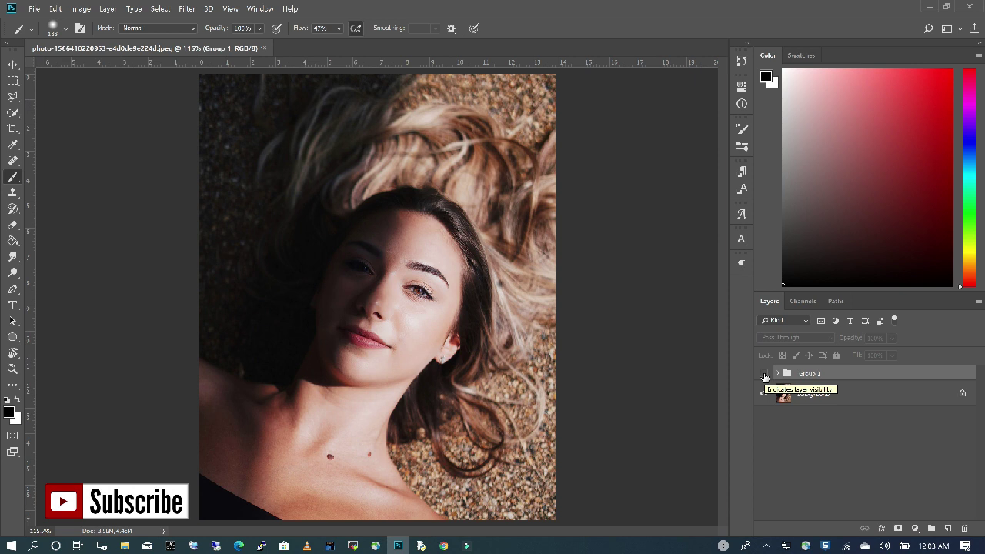
click(764, 374)
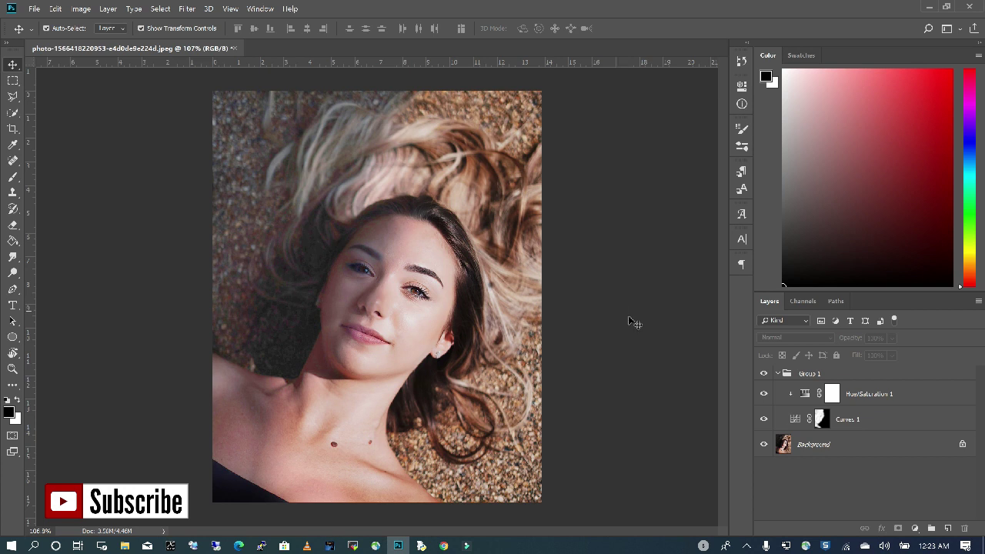
Add Brightness/Contrast 1 clipped to Hue/Saturation 1, with Brightness 31 and Contrast 38
click(915, 530)
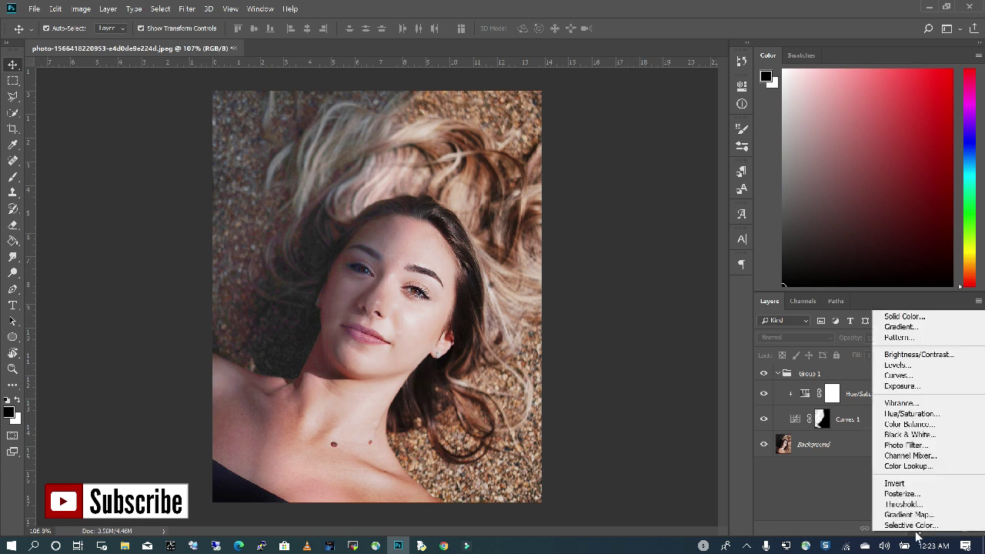
click(924, 354)
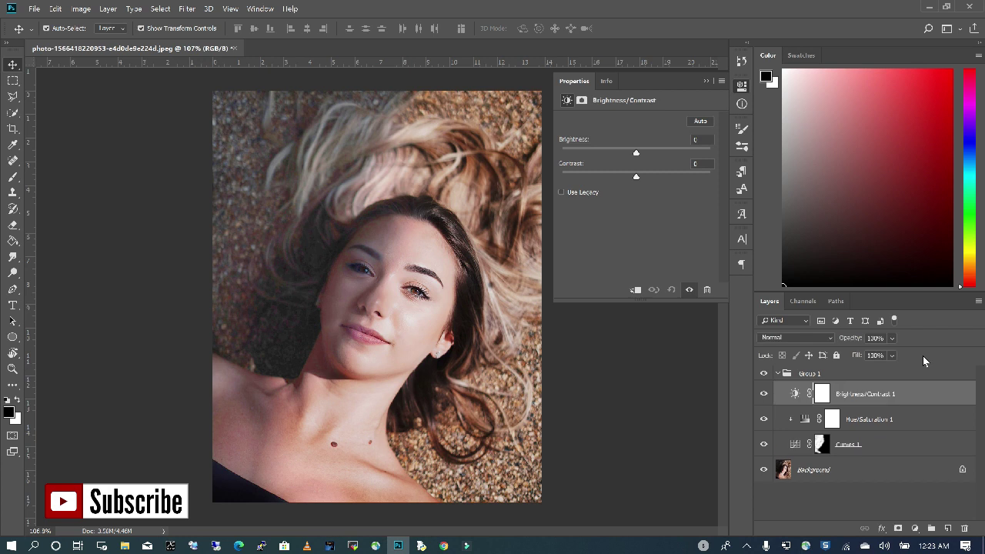
alt+click(863, 407)
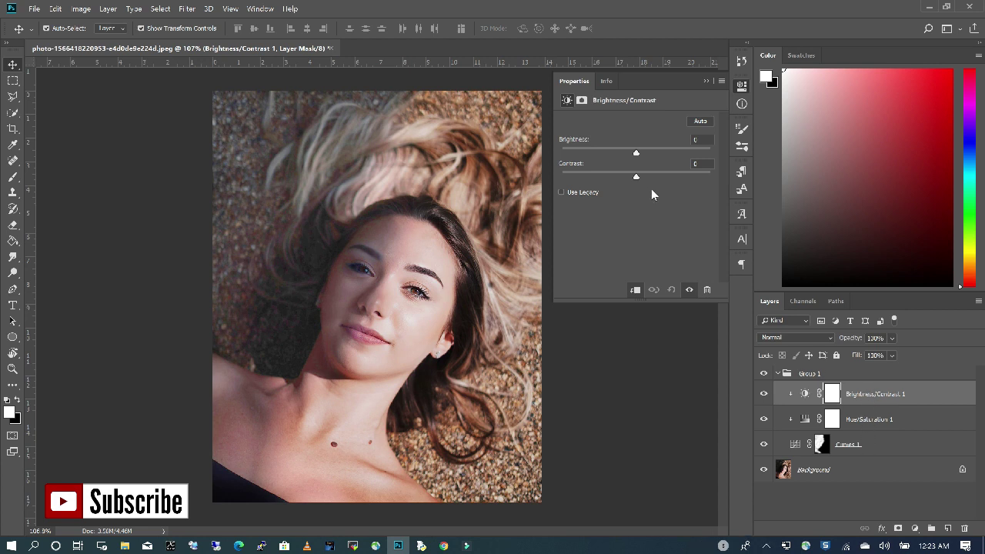
drag(640, 174, 642, 151)
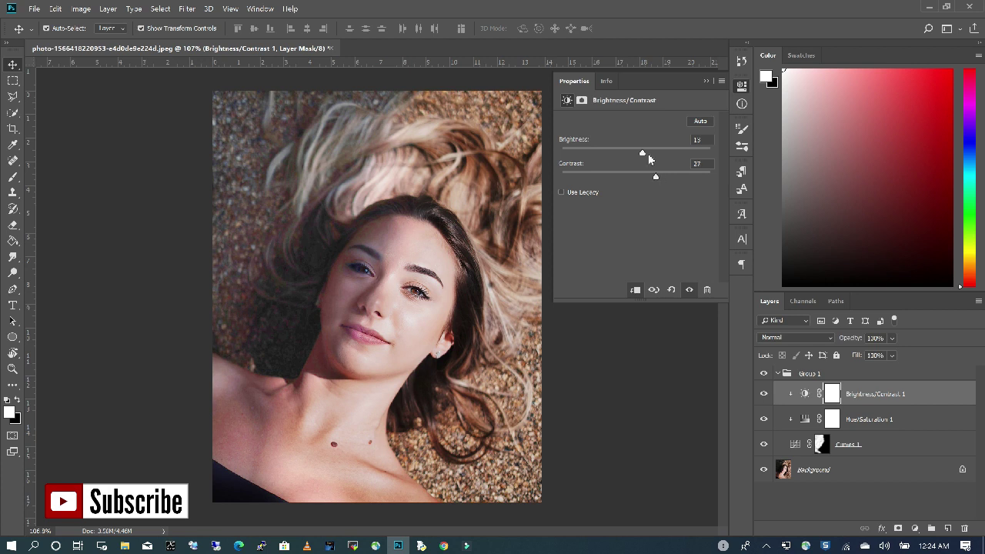
drag(643, 153, 651, 150)
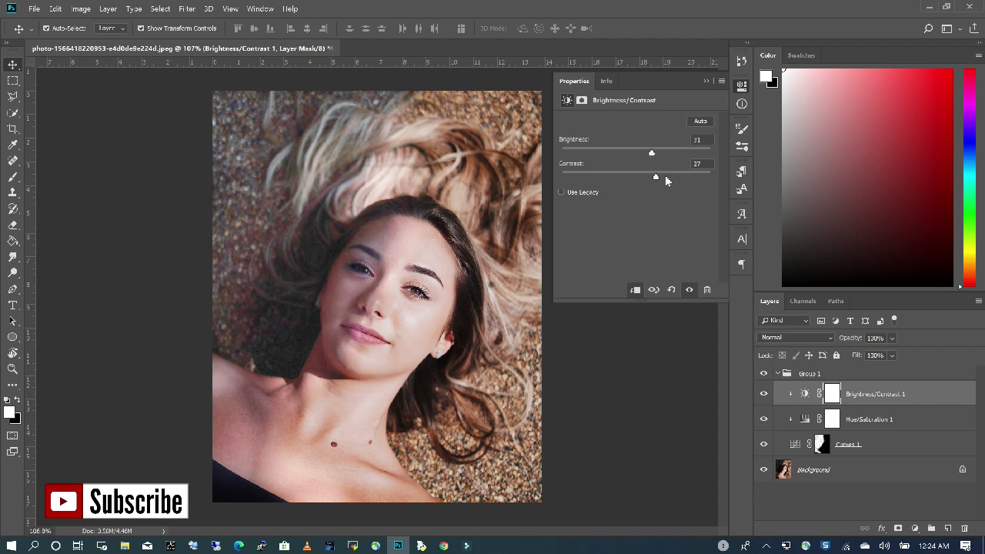
drag(664, 179, 665, 179)
click(706, 81)
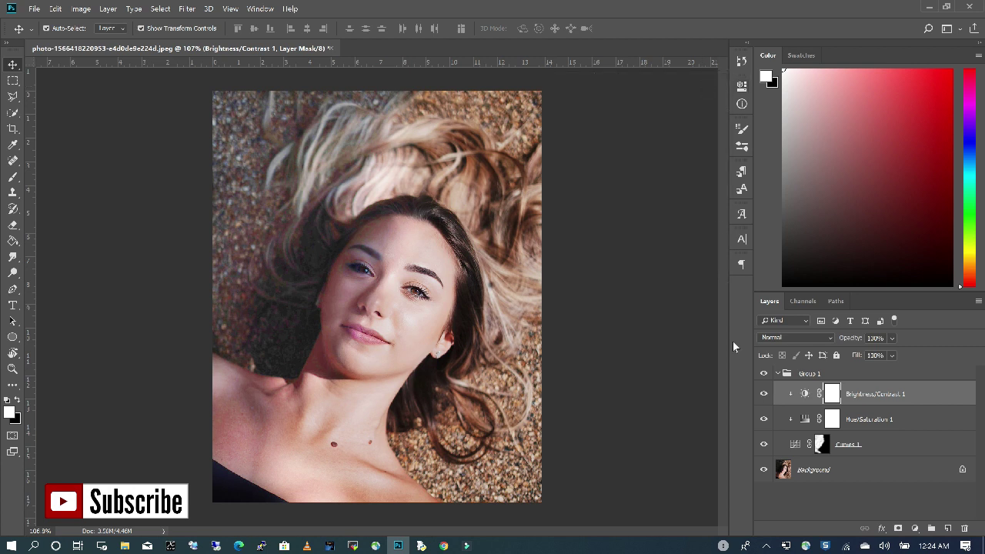
Add Levels 1 with the black input at 8, clipped onto Brightness/Contrast 1
click(916, 529)
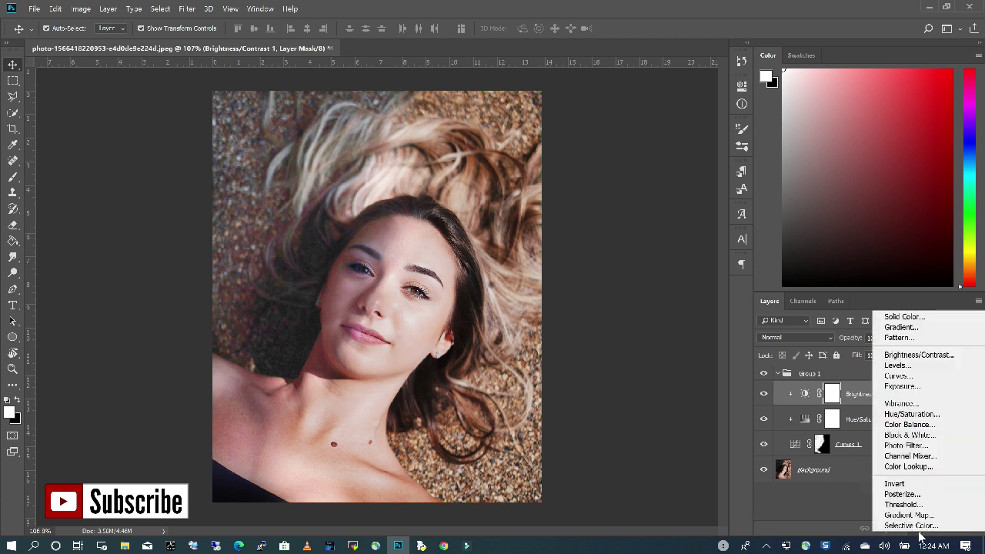
click(908, 367)
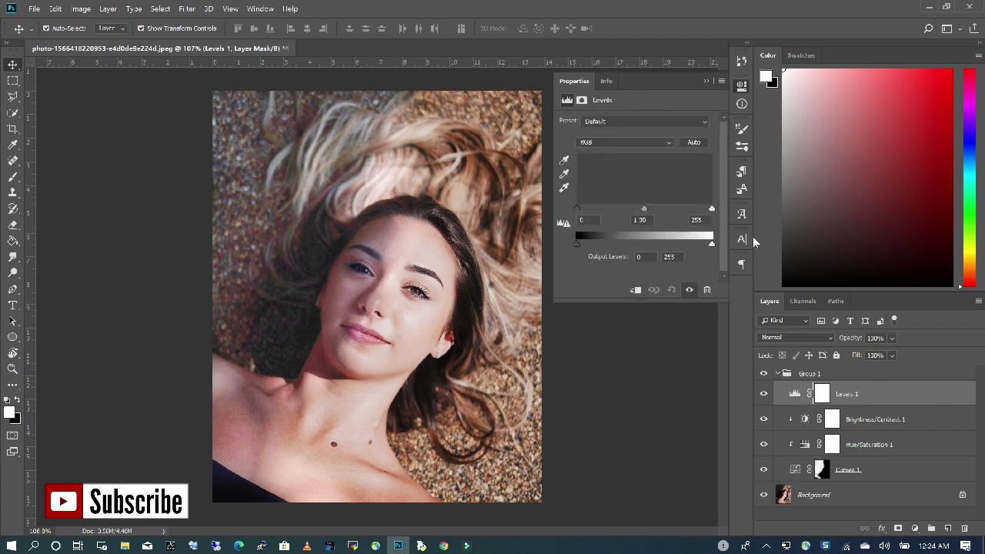
drag(577, 208, 580, 208)
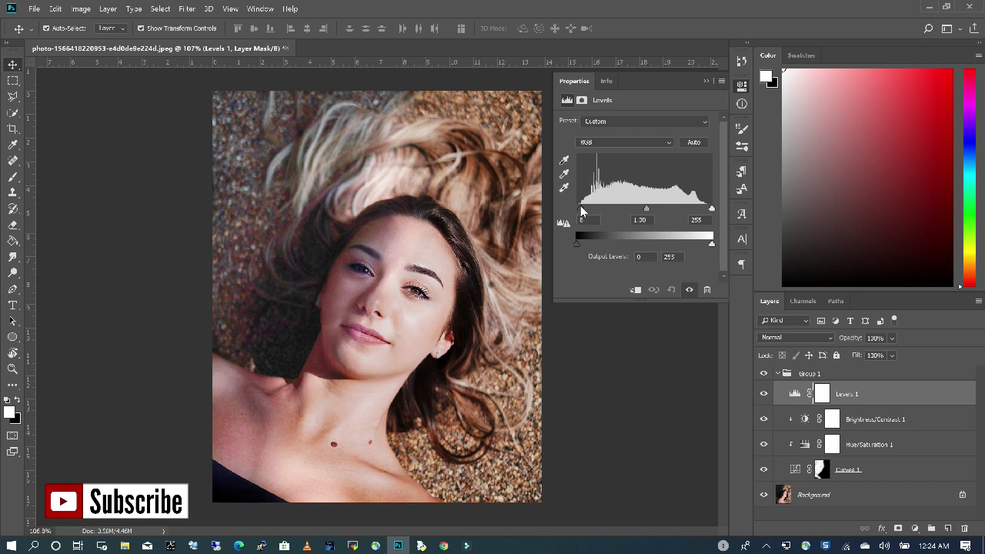
drag(583, 212, 584, 213)
drag(859, 419, 845, 401)
alt+click(850, 406)
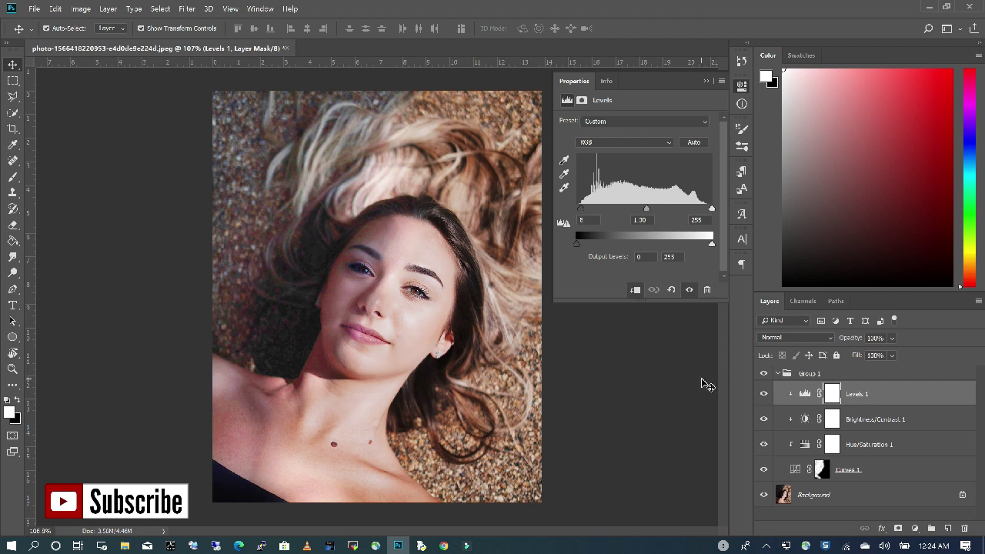
Close the Levels settings, then collapse and deselect Group 1
click(707, 82)
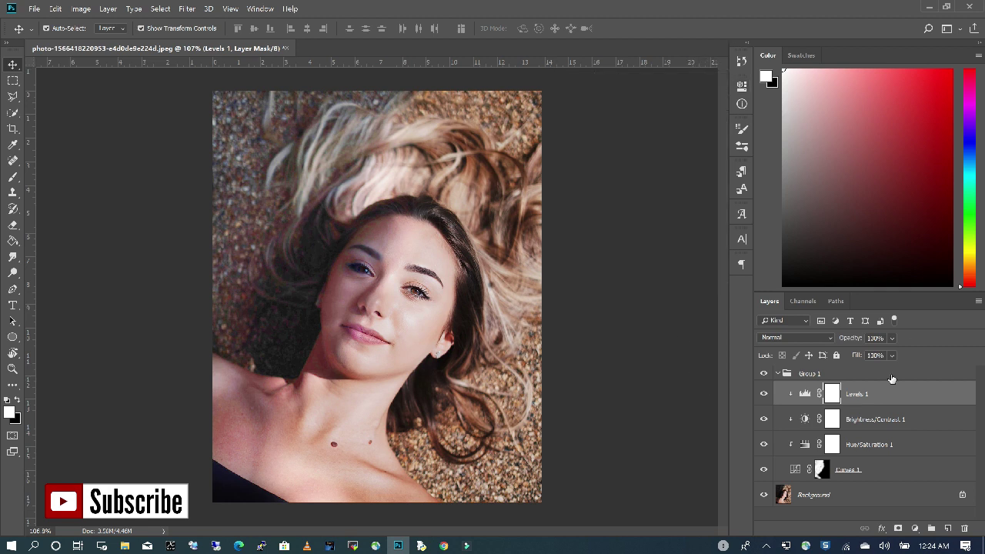
click(764, 374)
click(764, 374)
click(777, 374)
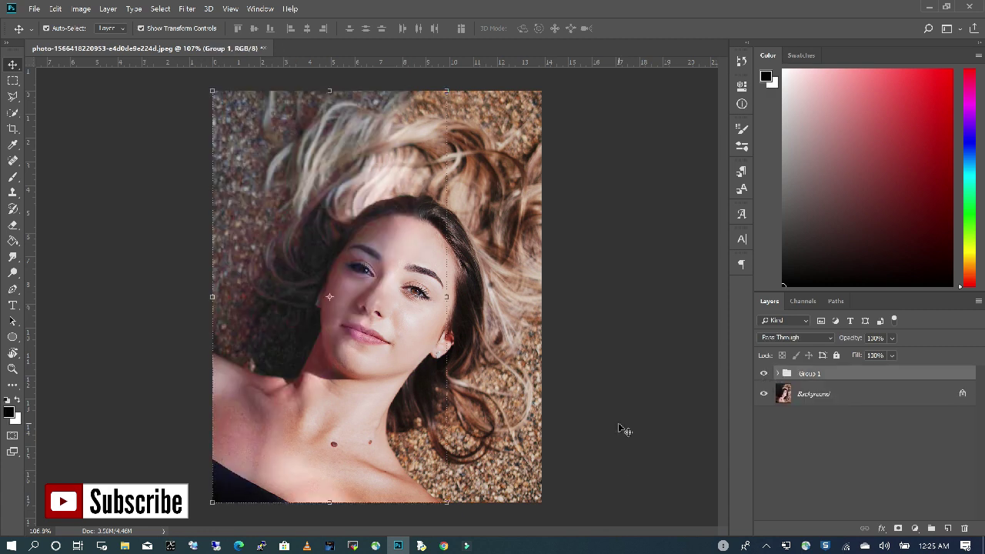
click(827, 419)
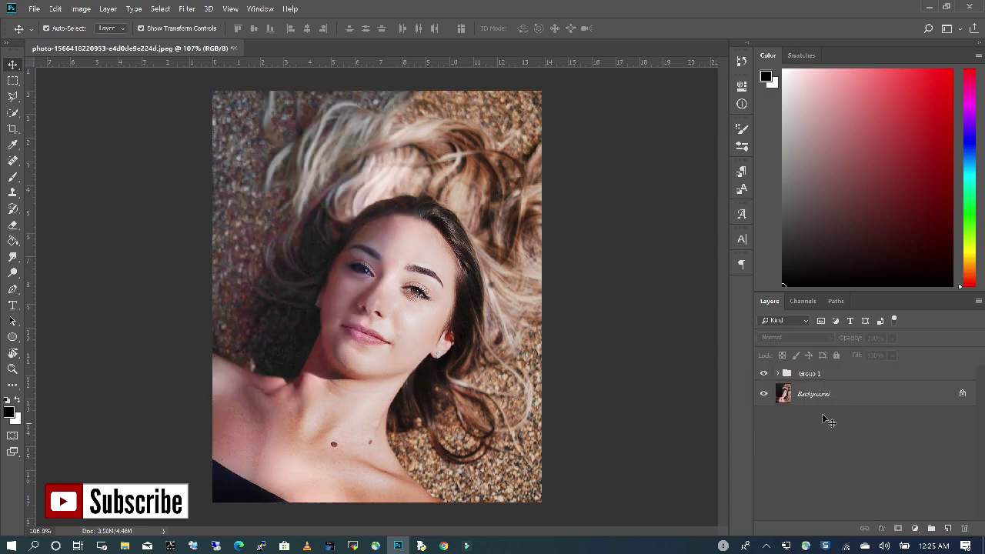
Toggle Group 1 off and on to compare before and after, ending with adjustments visible
click(765, 374)
click(765, 375)
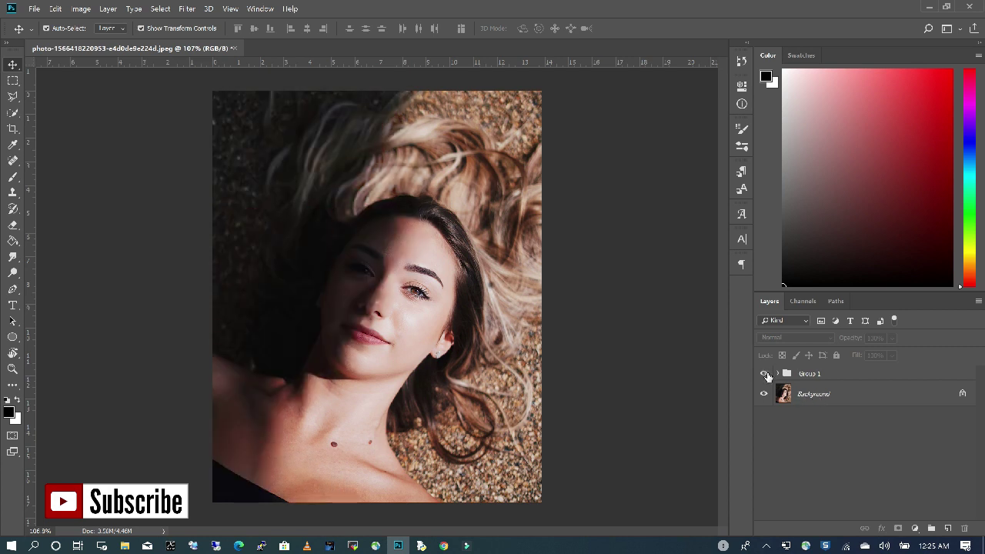
click(765, 375)
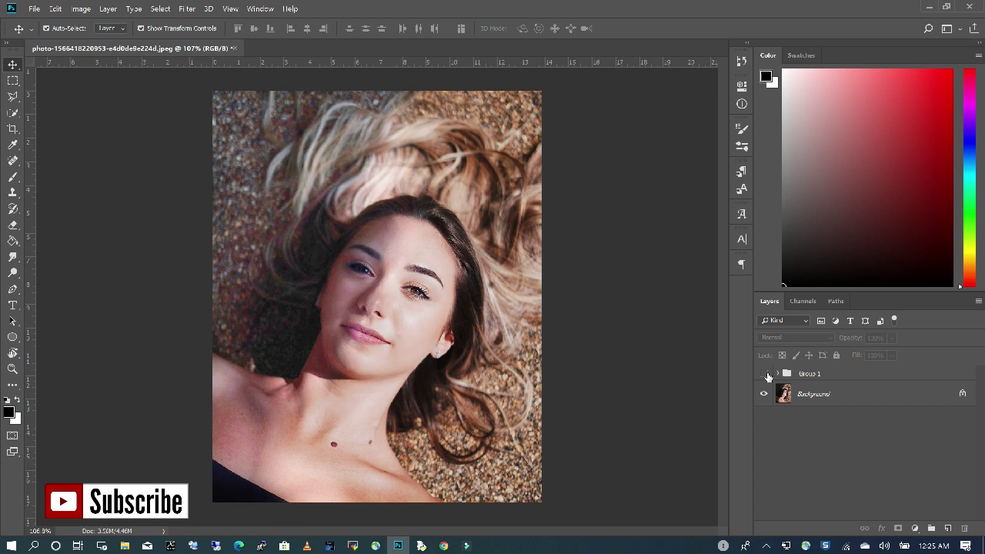
click(765, 374)
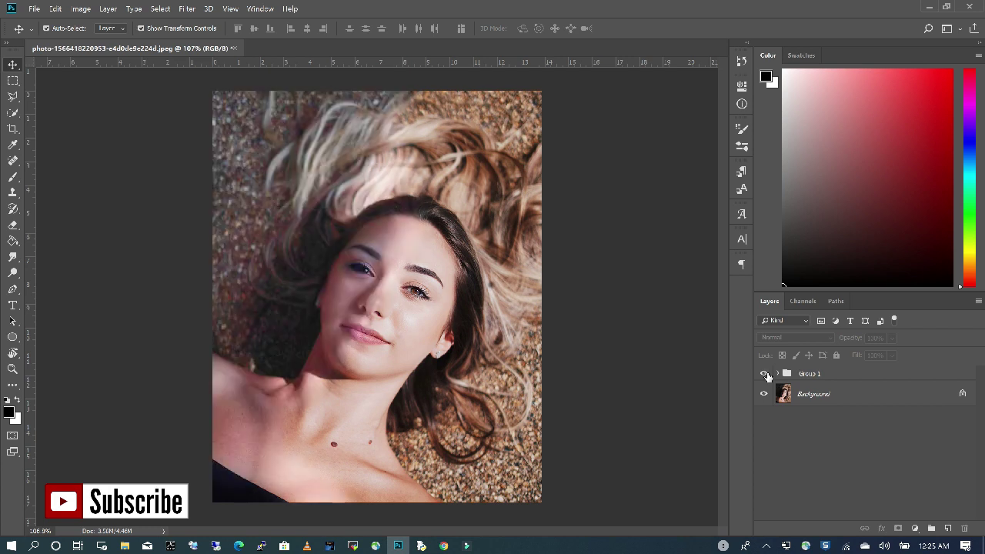